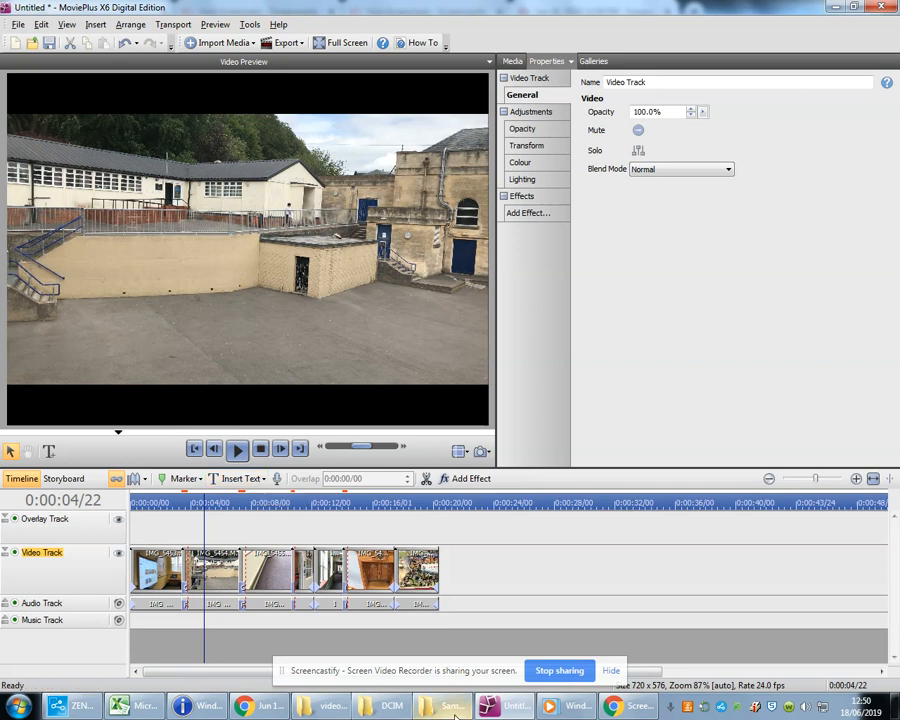
# Start a custom crop on the IMG_5454.MOV clip and match its crop frame to the project aspect.
pyautogui.moveTo(455, 714)
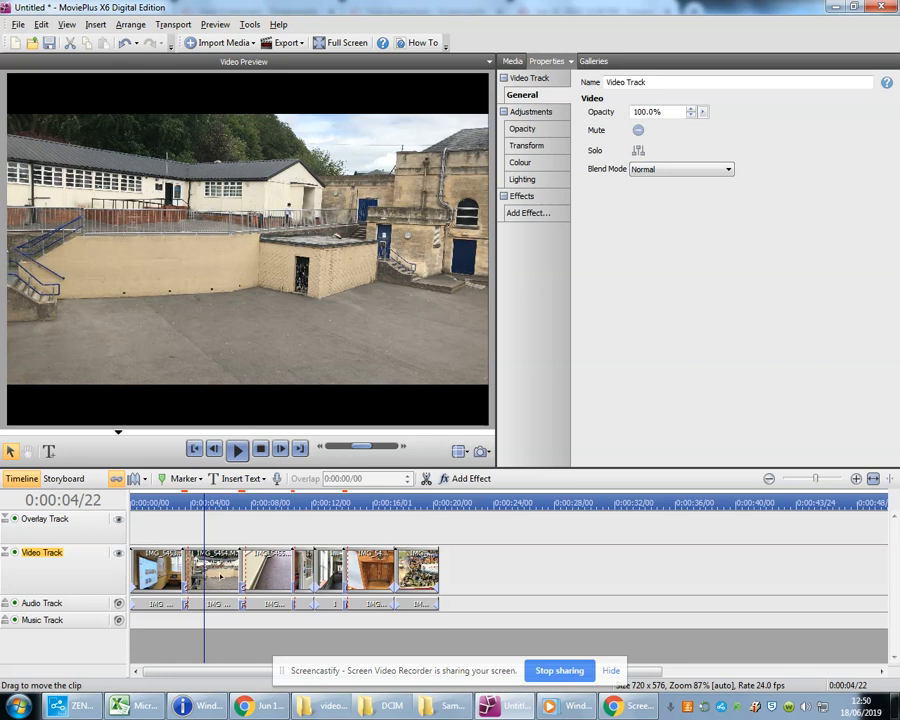
pyautogui.click(221, 576)
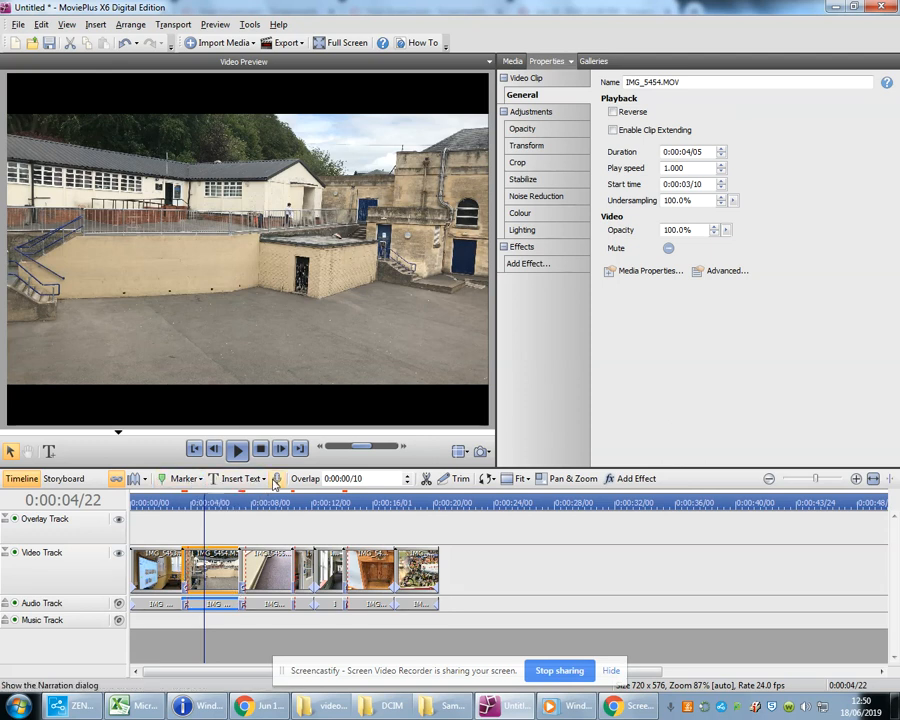
pyautogui.click(524, 484)
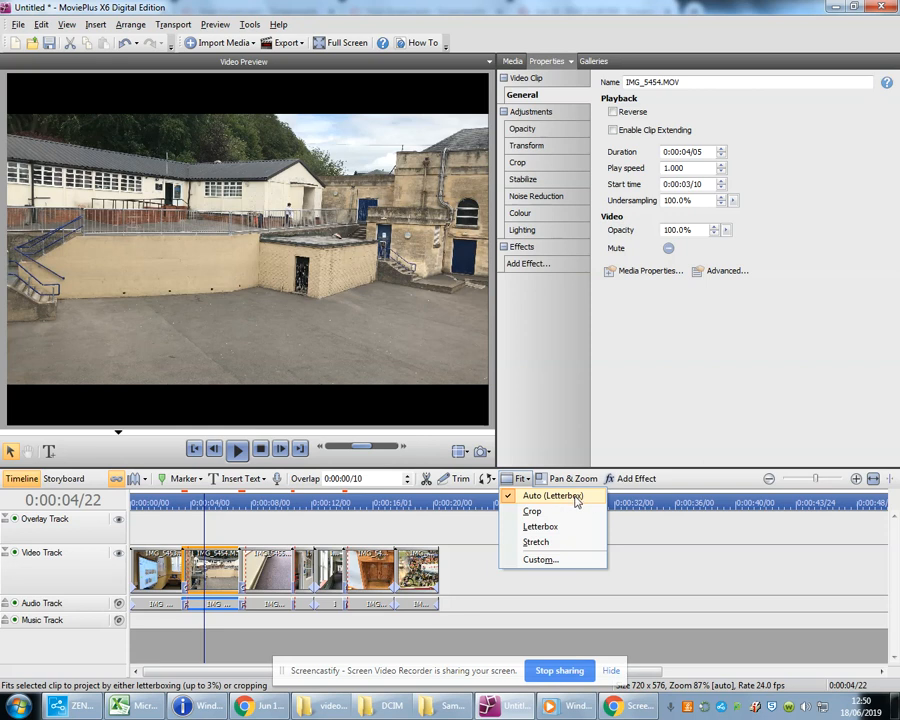
pyautogui.click(540, 560)
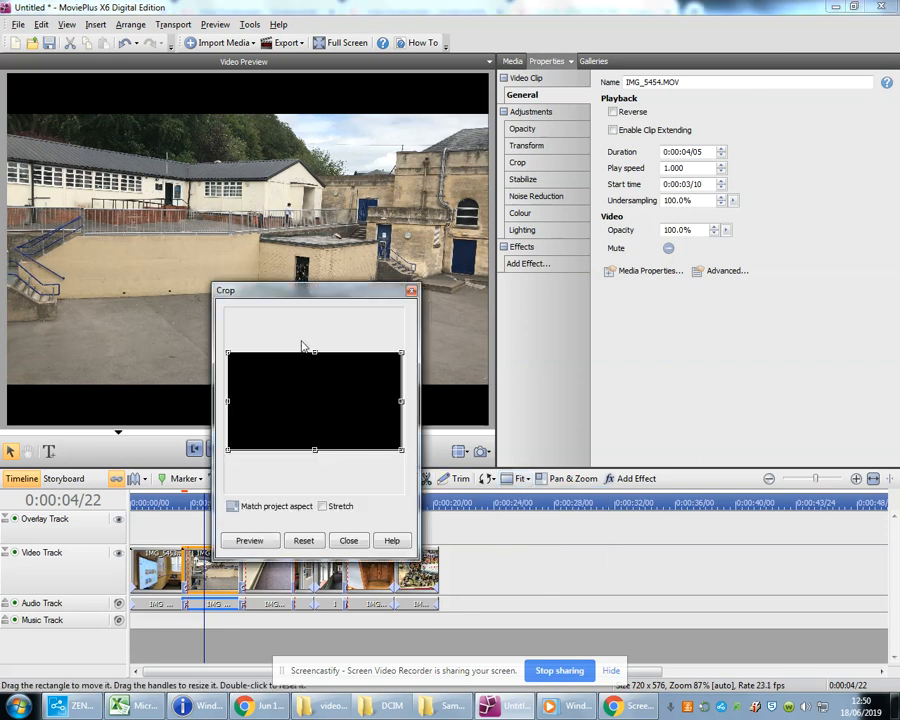
pyautogui.click(303, 541)
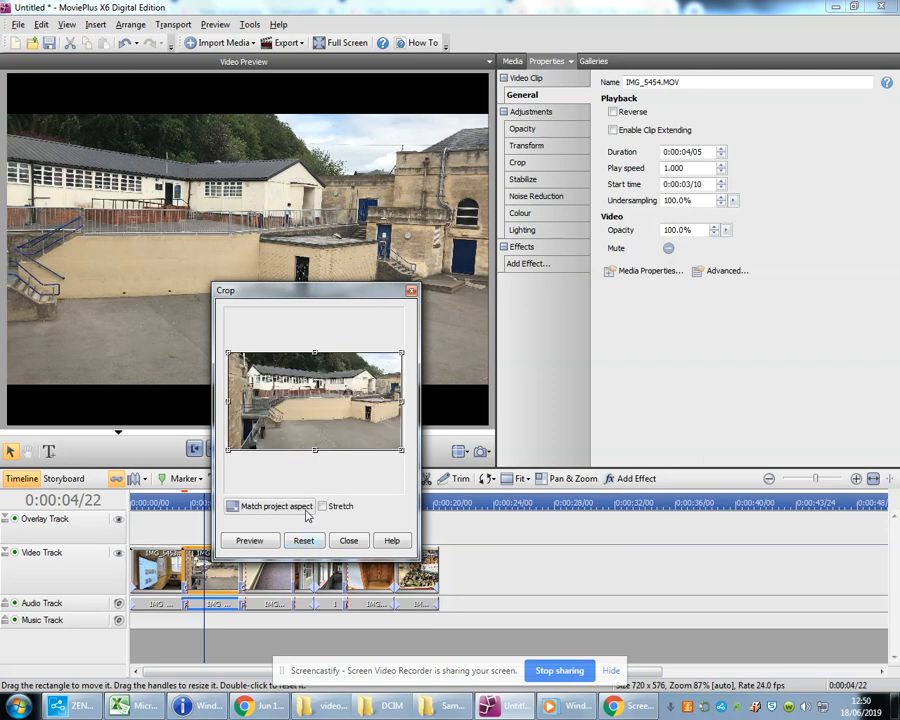
pyautogui.click(237, 507)
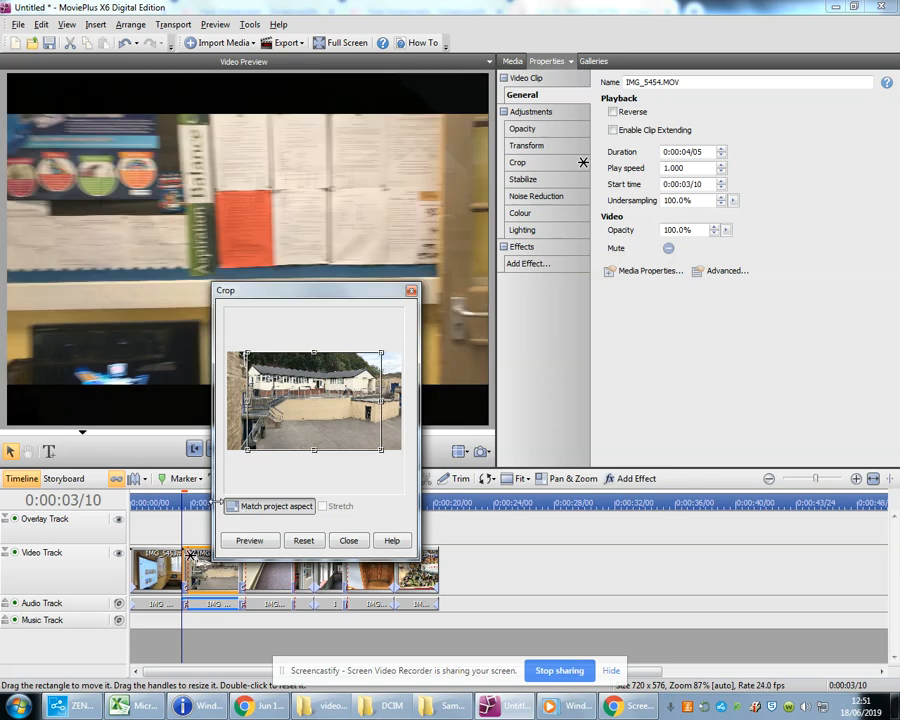
pyautogui.press('space')
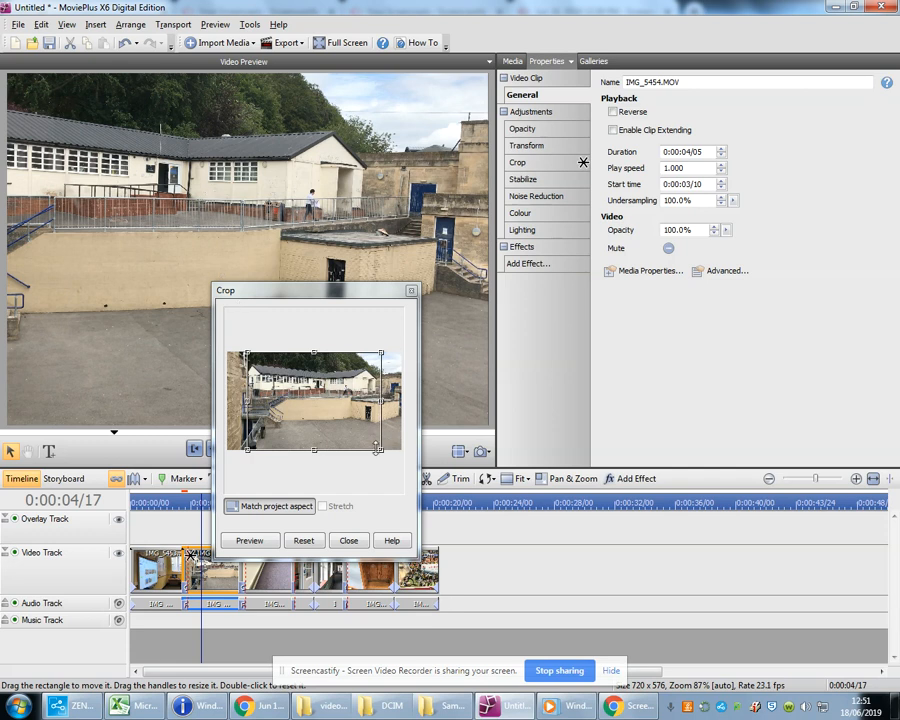
# Shrink the IMG_5454.MOV crop frame around the white building and blue stair railings, and preview the crop.
pyautogui.moveTo(381, 449); pyautogui.dragTo(331, 416)
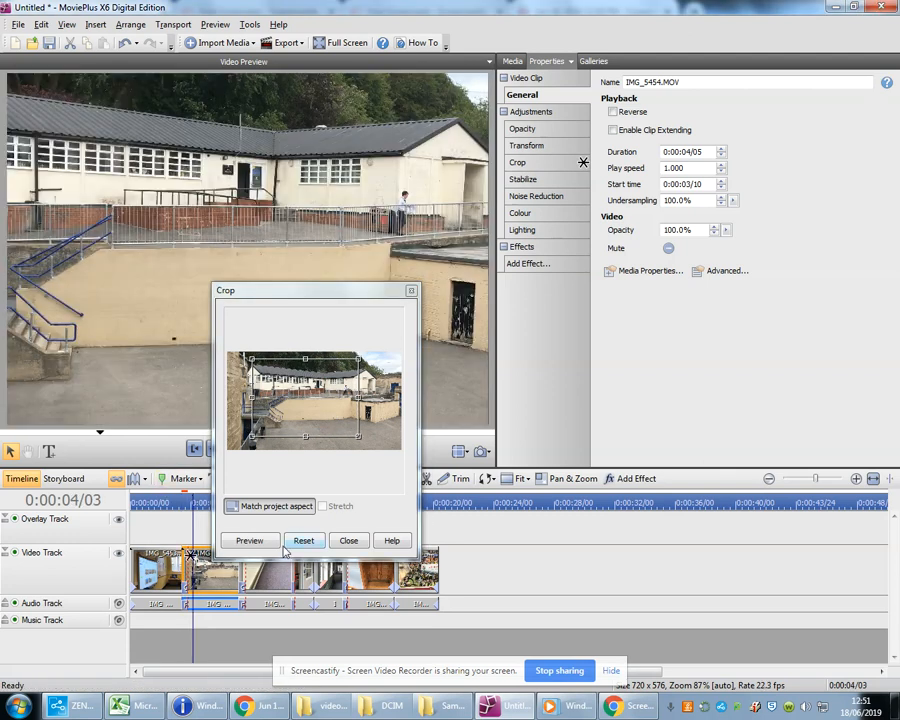
pyautogui.click(250, 541)
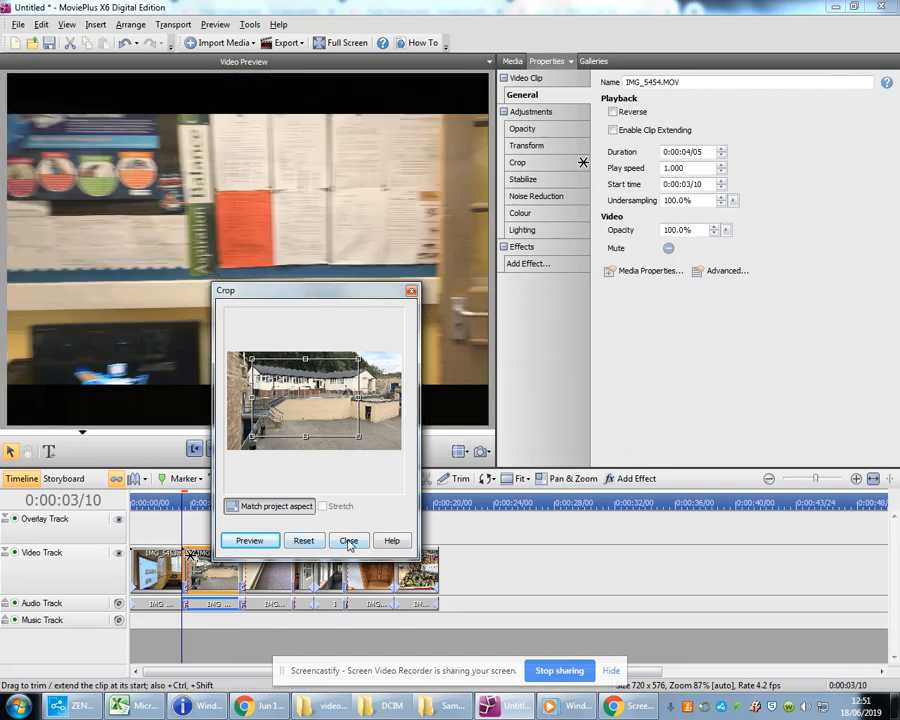
pyautogui.click(348, 541)
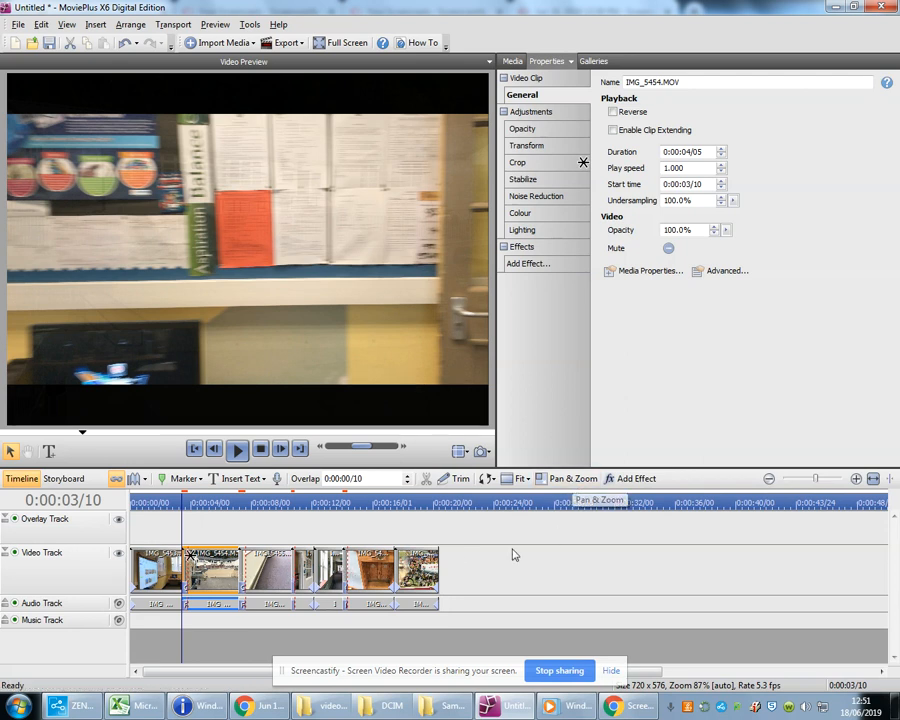
pyautogui.click(466, 584)
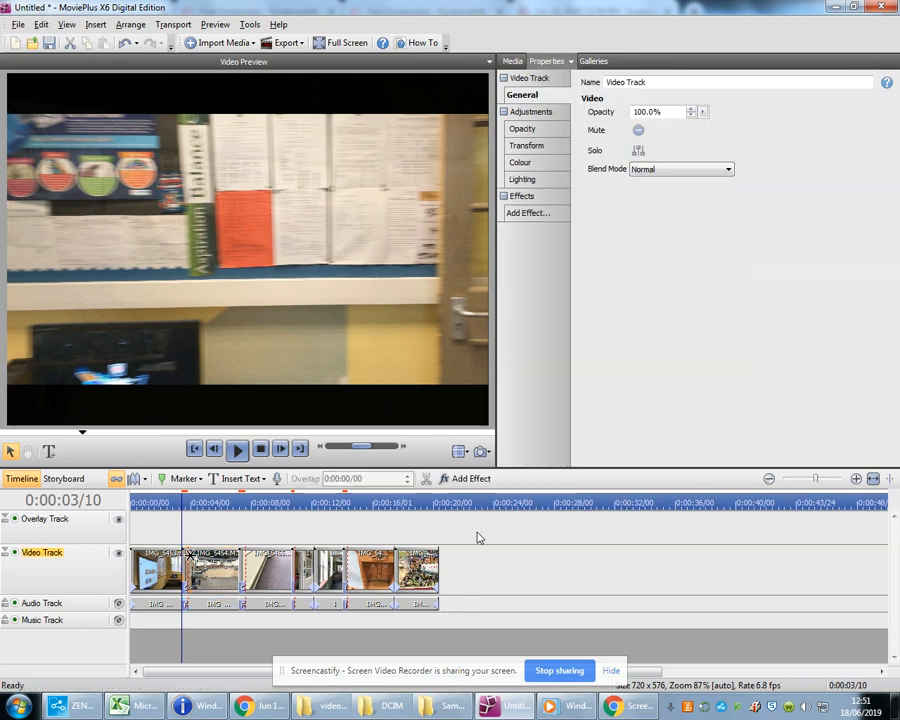
# Add IMG_4560.MOV from its file folder after the last clip on the video track and play it.
pyautogui.click(512, 61)
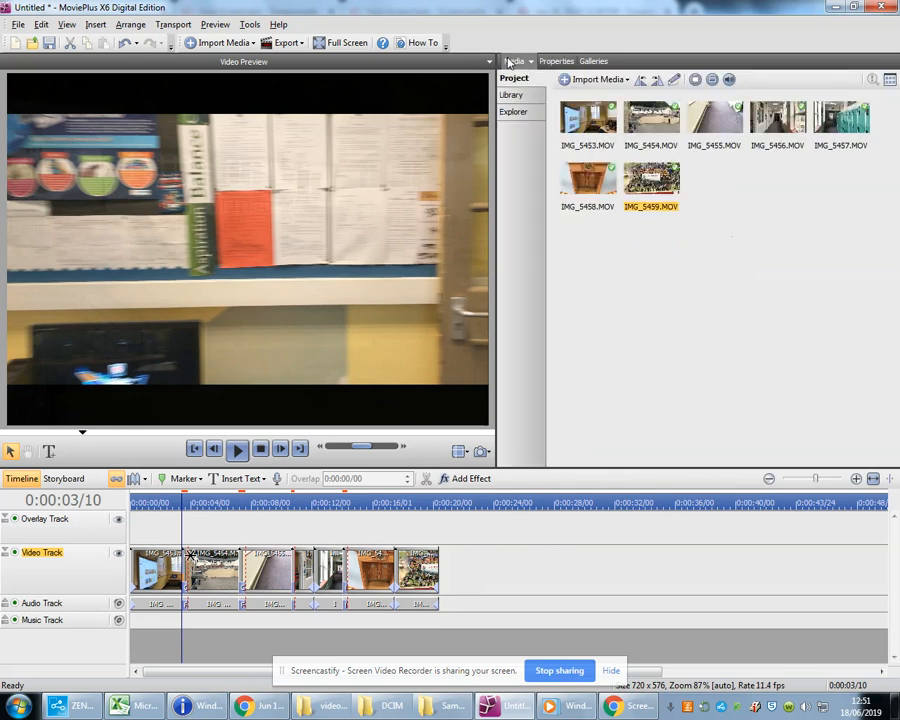
pyautogui.click(325, 706)
pyautogui.moveTo(320, 448); pyautogui.dragTo(440, 603)
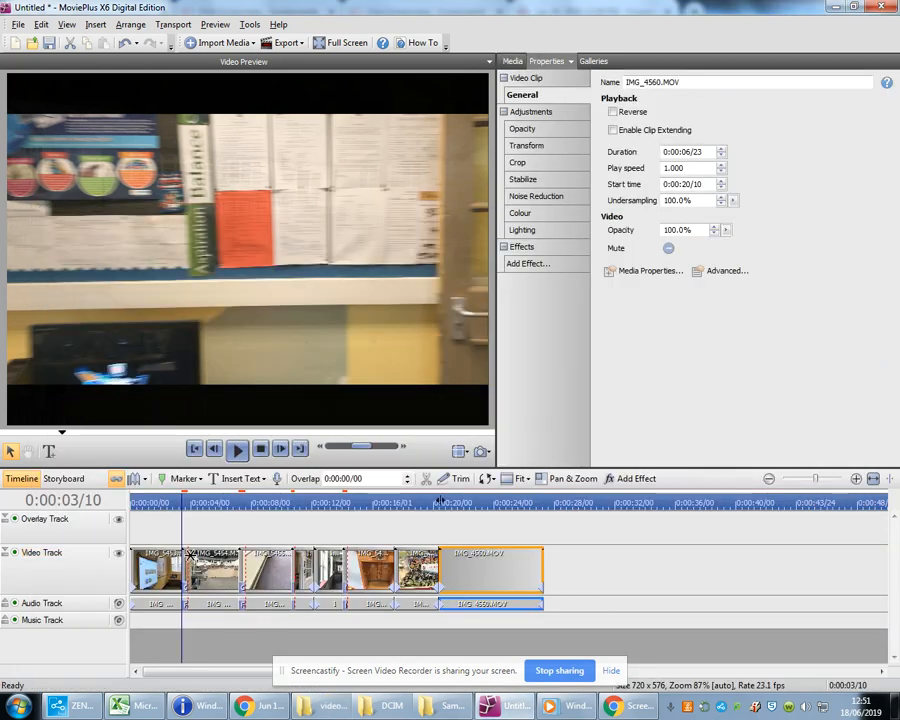
pyautogui.click(421, 500)
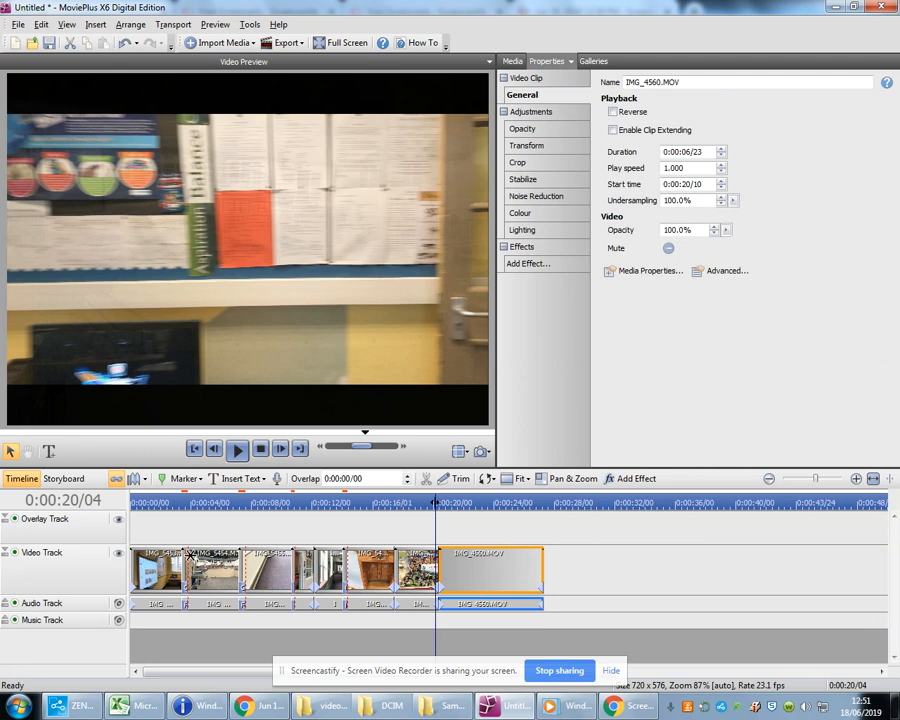
pyautogui.click(237, 450)
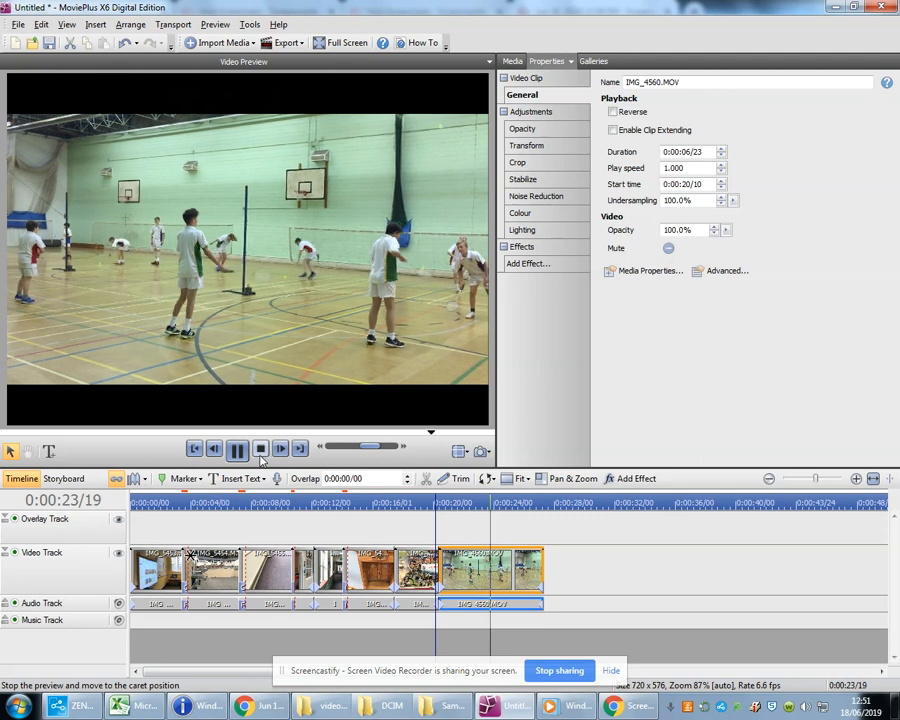
pyautogui.click(237, 450)
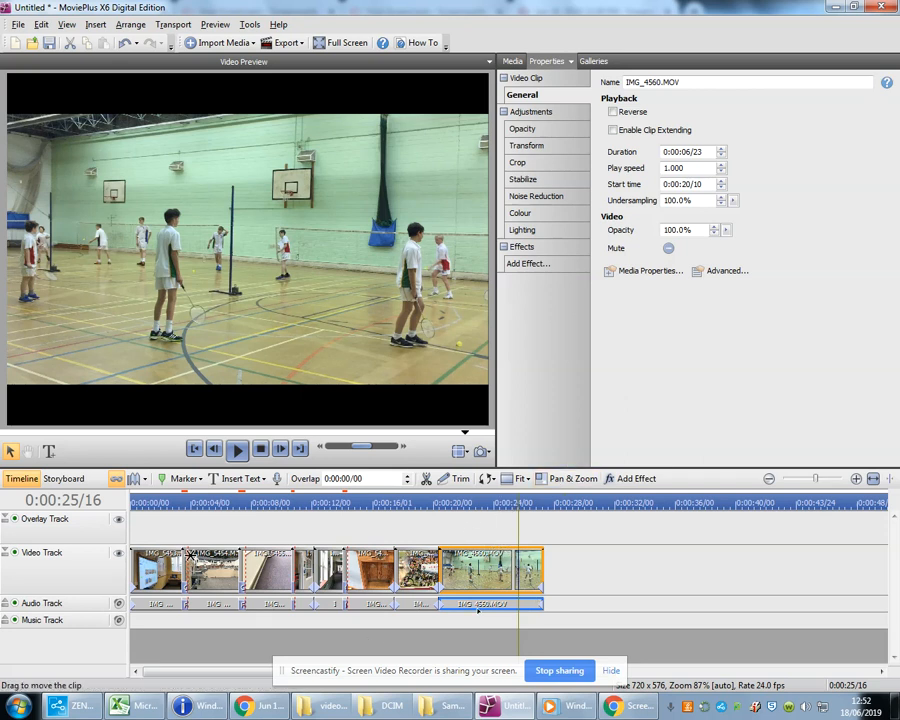
# Start a Pan & Zoom on IMG_4560.MOV with both the start and end frames matched to the project aspect.
pyautogui.click(570, 478)
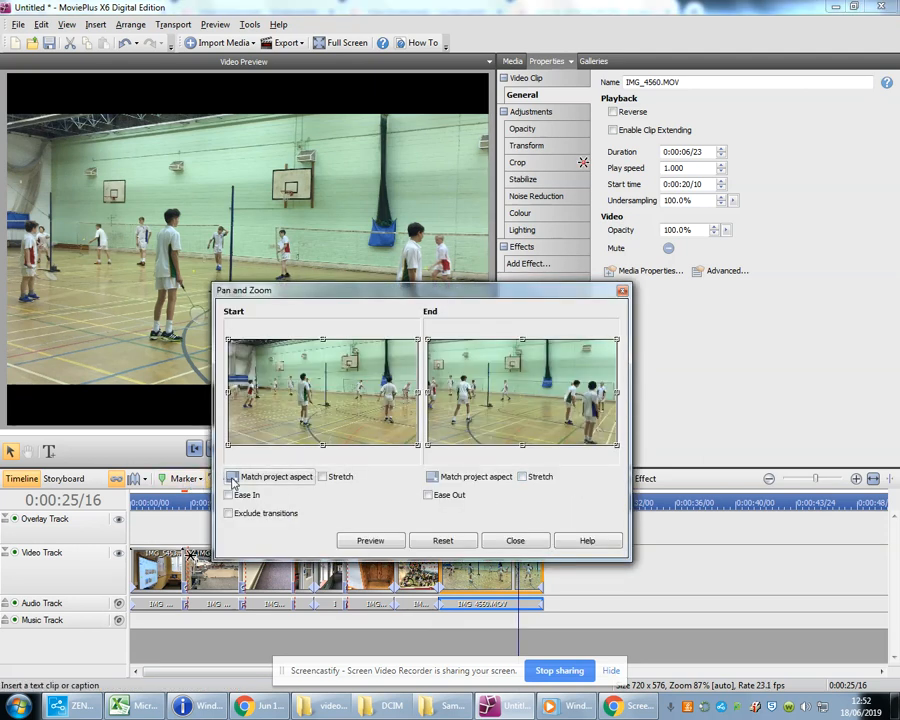
pyautogui.click(232, 478)
pyautogui.click(432, 478)
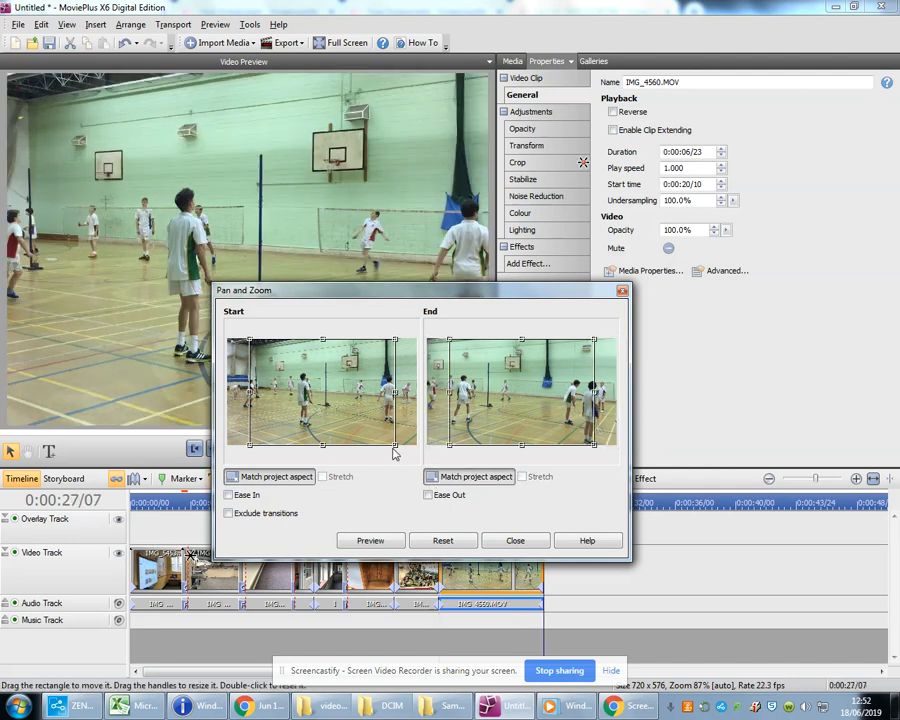
# Shrink the Pan & Zoom start frame onto the foreground player's legs and racket, and preview the movement.
pyautogui.moveTo(396, 447); pyautogui.dragTo(319, 405)
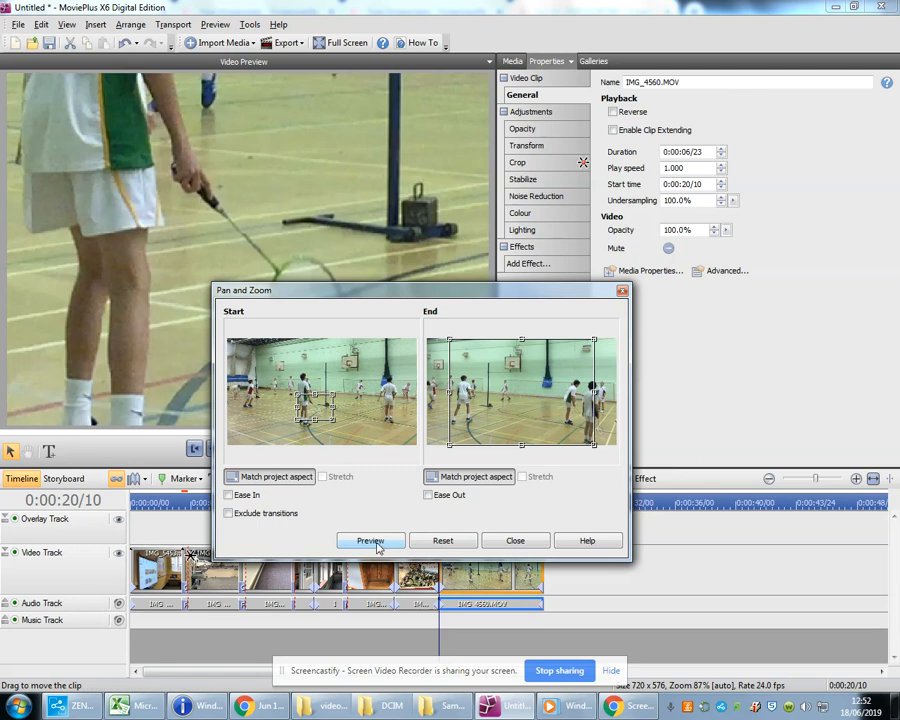
pyautogui.moveTo(427, 300); pyautogui.dragTo(667, 306)
pyautogui.click(638, 547)
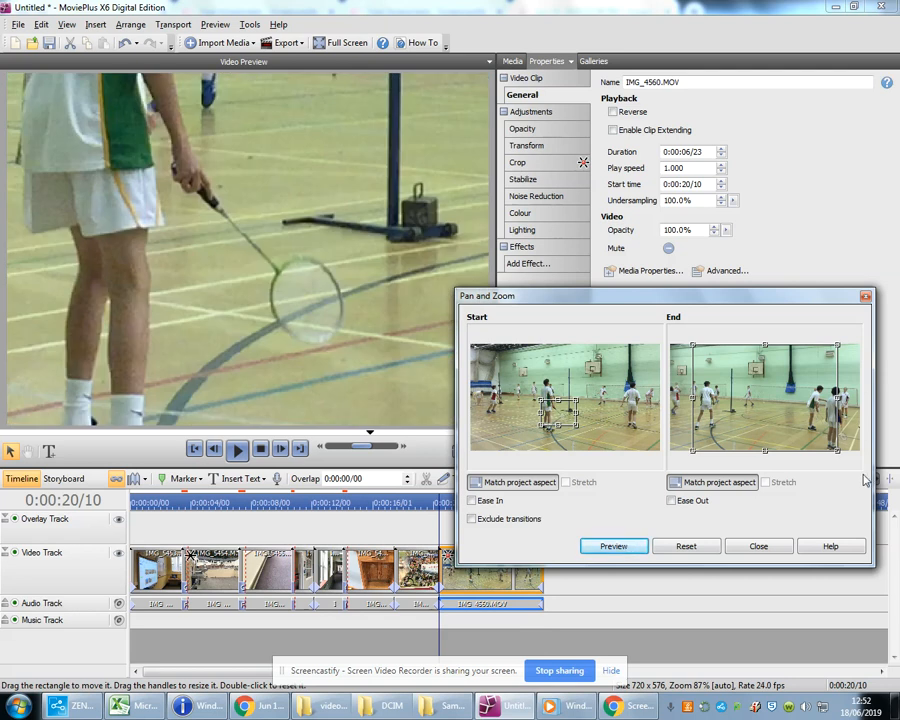
pyautogui.click(759, 546)
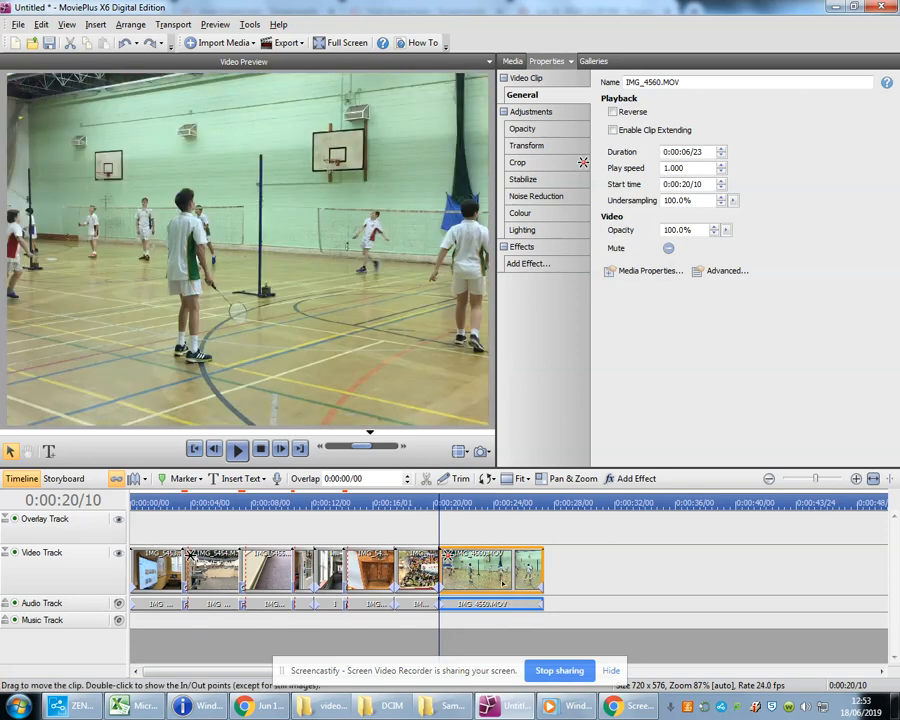
# Match the Pan & Zoom end frame of IMG_4560.MOV to the project aspect.
pyautogui.press('space')
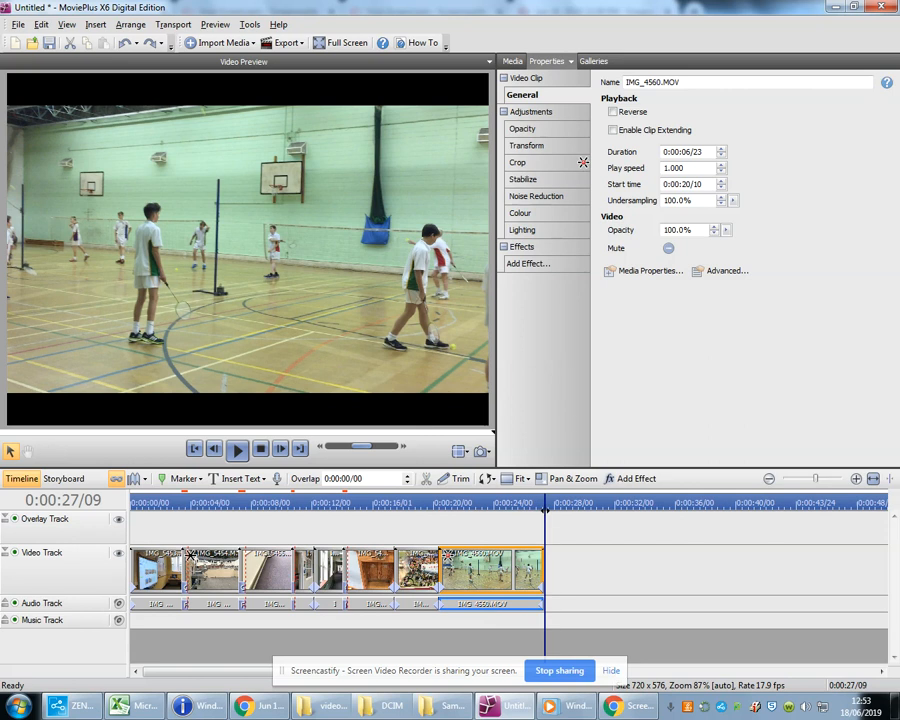
pyautogui.moveTo(534, 515); pyautogui.dragTo(508, 515)
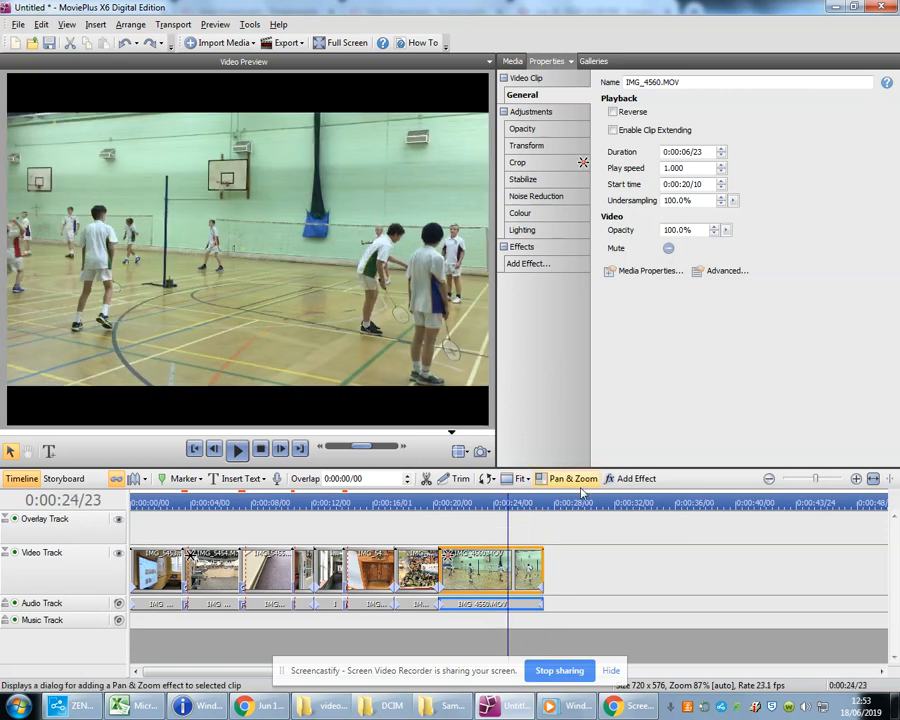
pyautogui.click(573, 480)
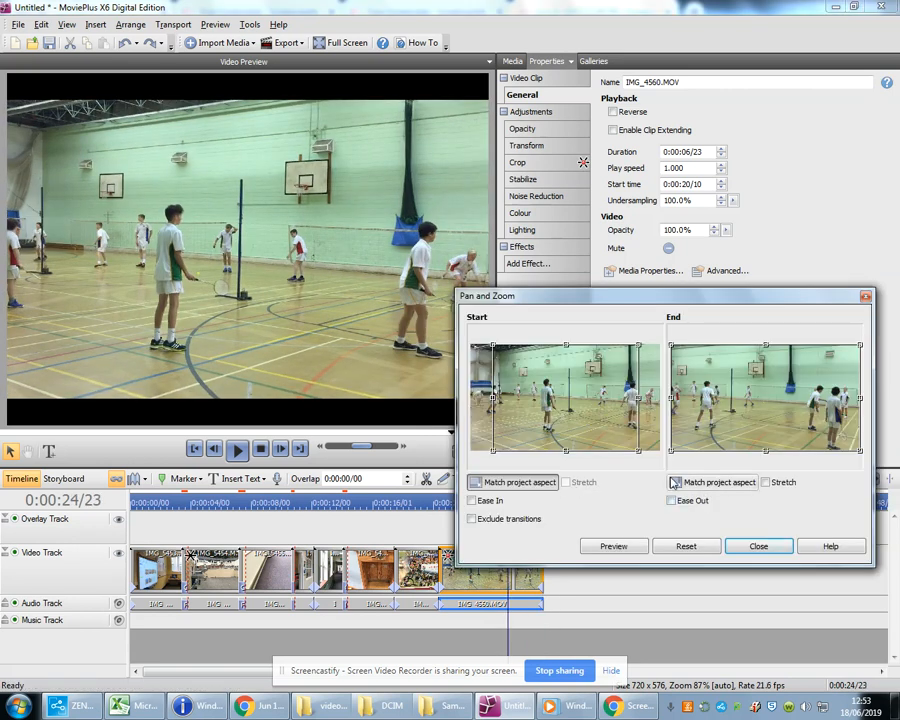
pyautogui.click(704, 484)
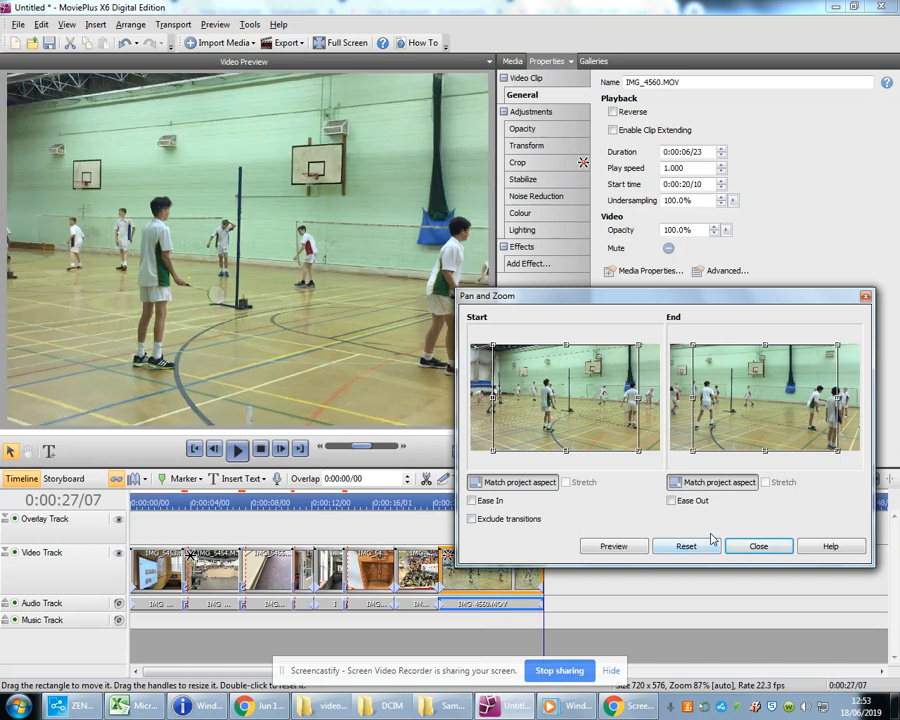
pyautogui.click(752, 546)
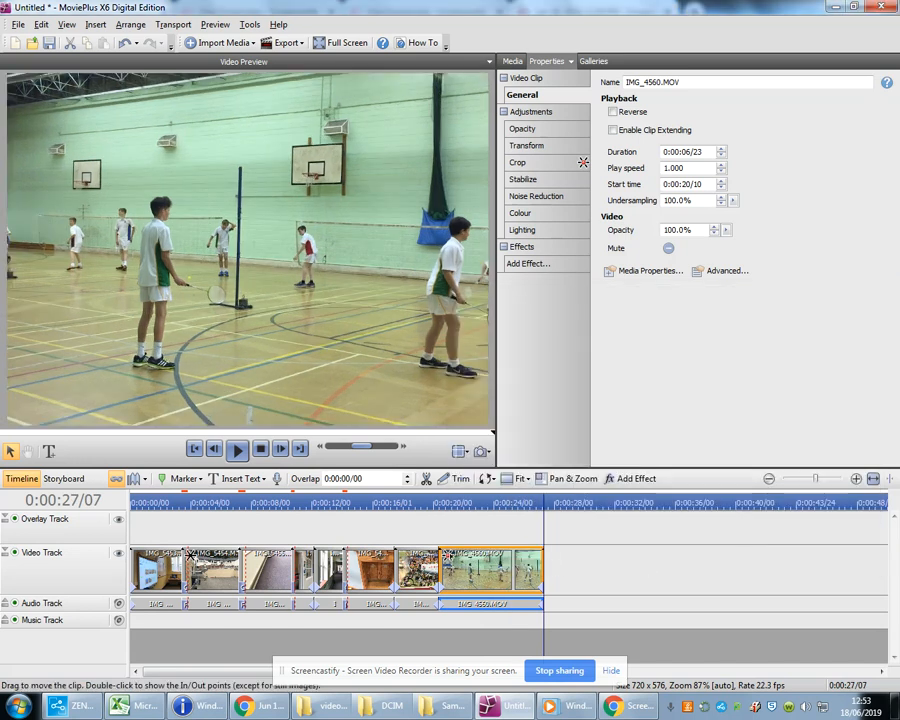
# Delete the crop keyframe at the start of IMG_4560.MOV, at 0:00:20/10.
pyautogui.click(574, 478)
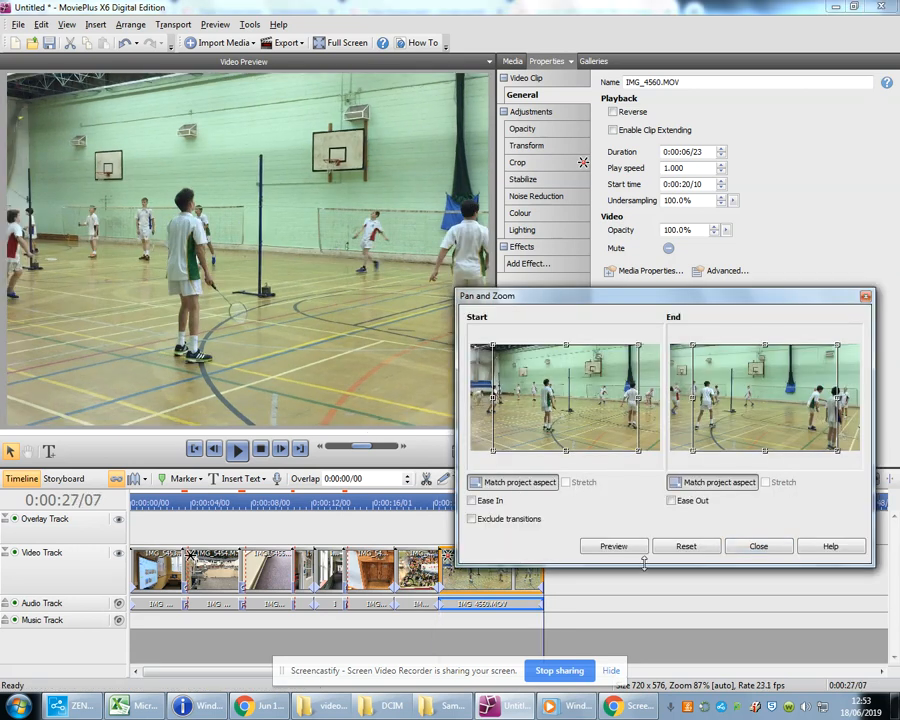
pyautogui.click(772, 547)
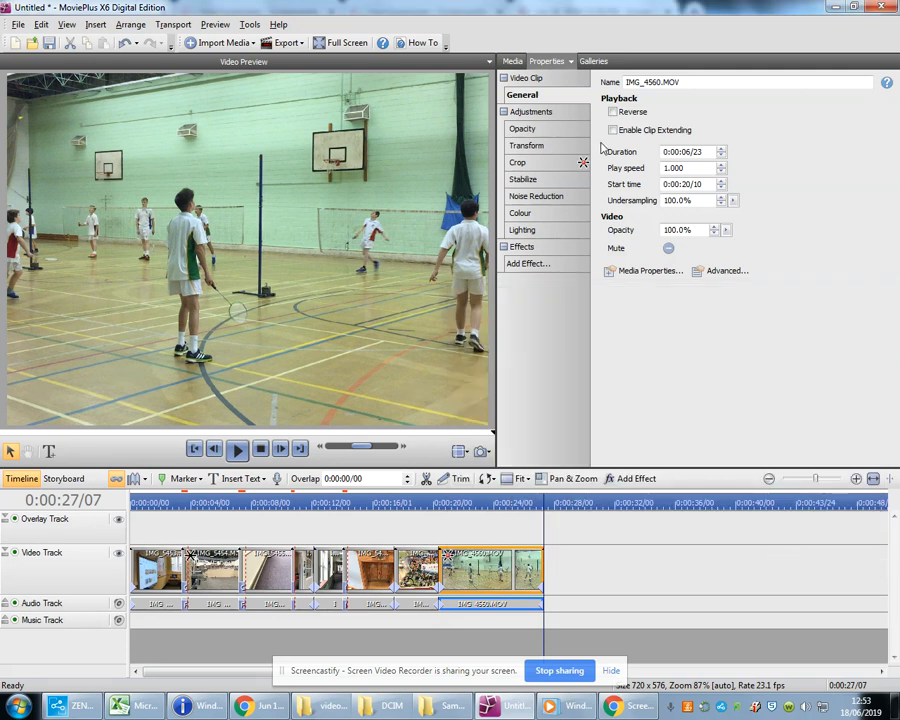
pyautogui.click(519, 162)
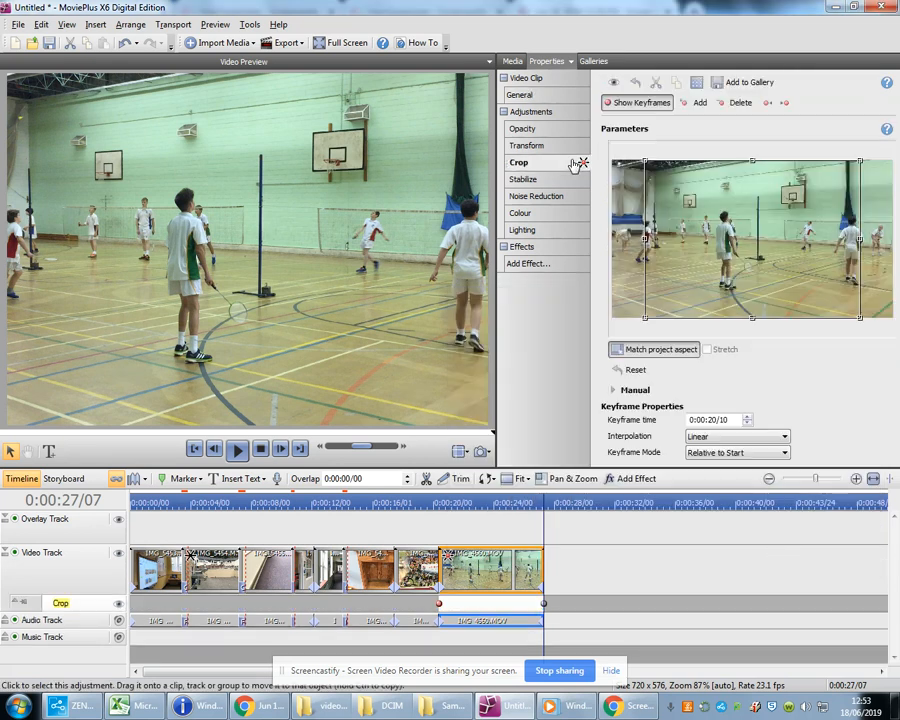
pyautogui.click(740, 103)
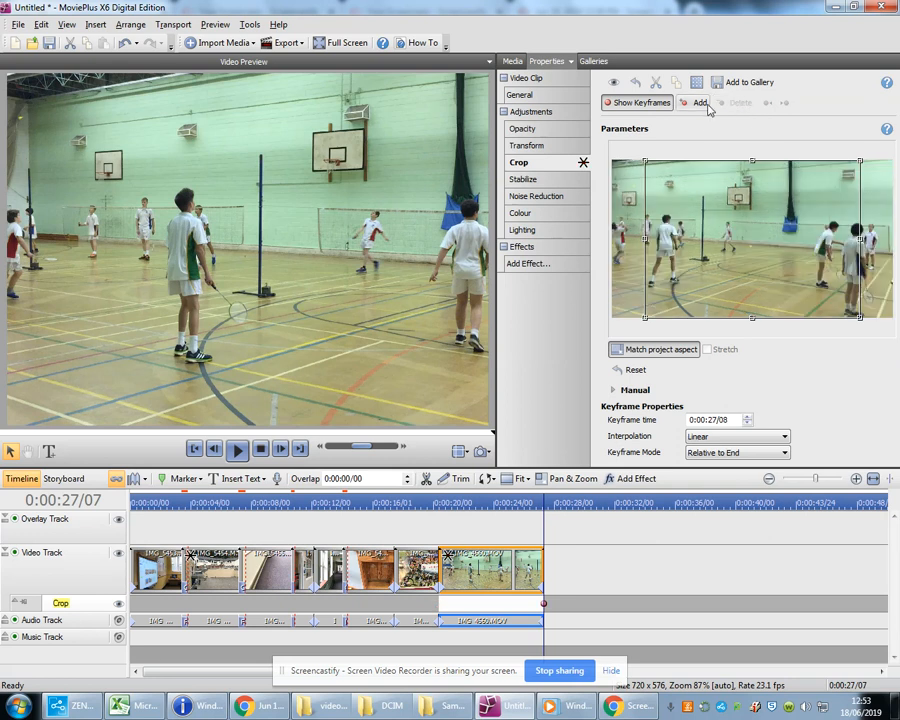
pyautogui.click(689, 559)
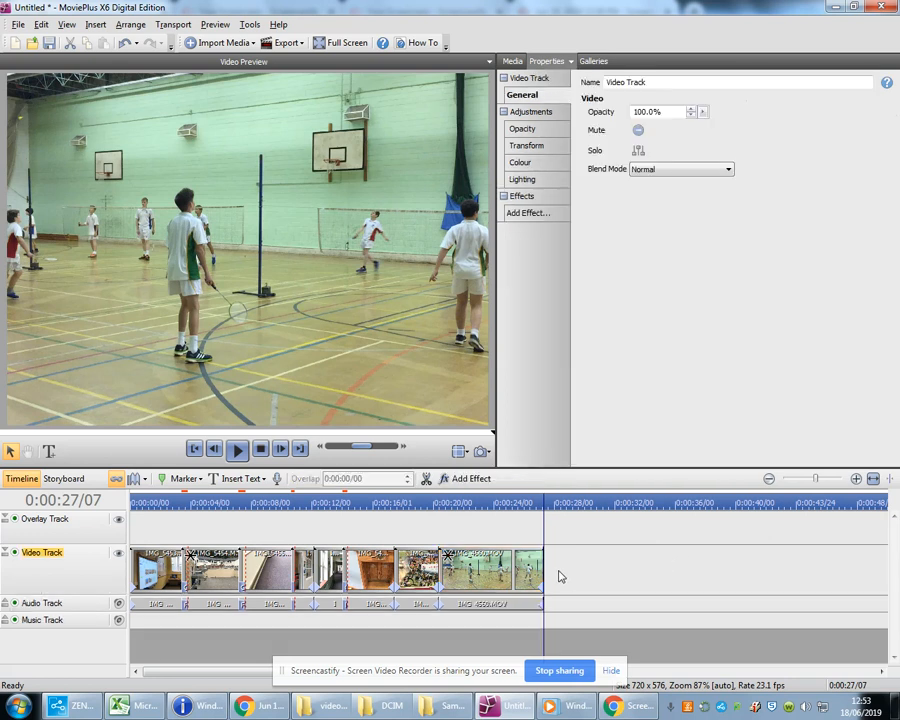
# Split the IMG_4560.MOV clip at 0:00:22/12.
pyautogui.click(457, 587)
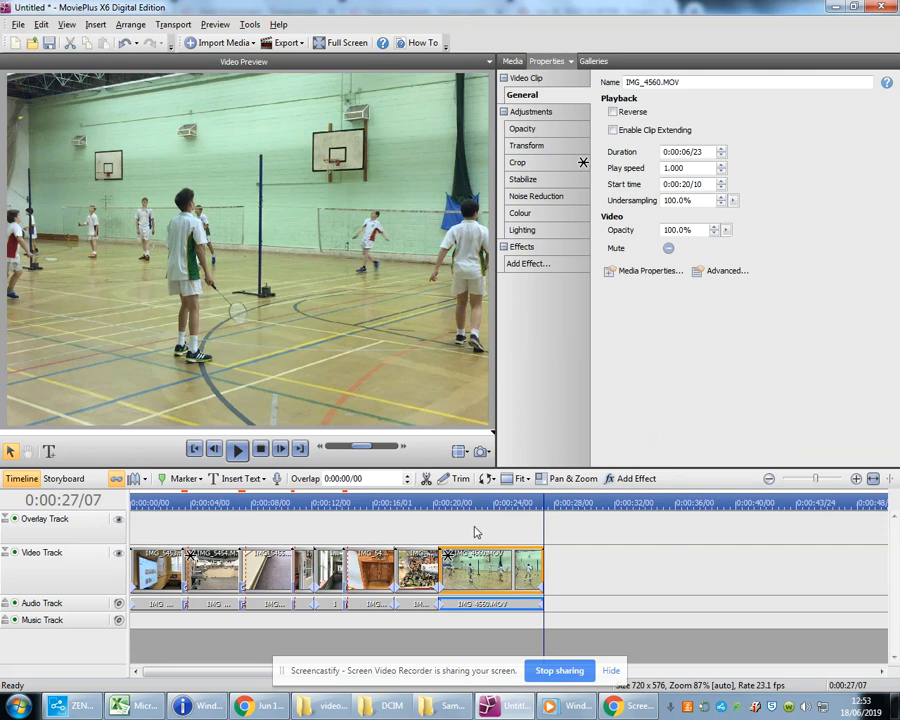
pyautogui.moveTo(468, 505)
pyautogui.mouseDown()
pyautogui.moveTo(440, 503)
pyautogui.moveTo(470, 503)
pyautogui.mouseUp()
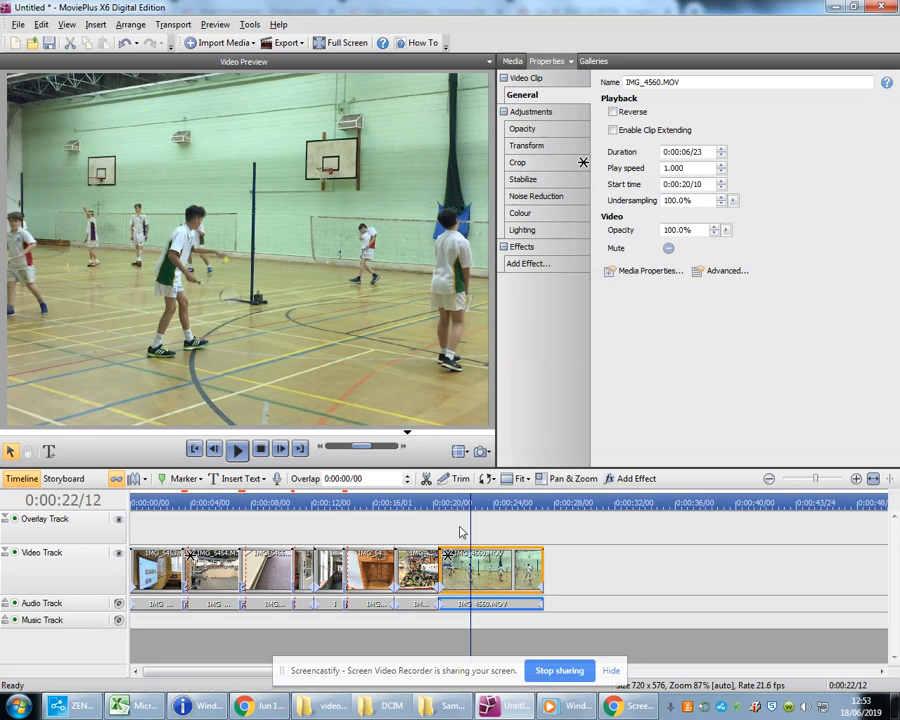
pyautogui.click(427, 481)
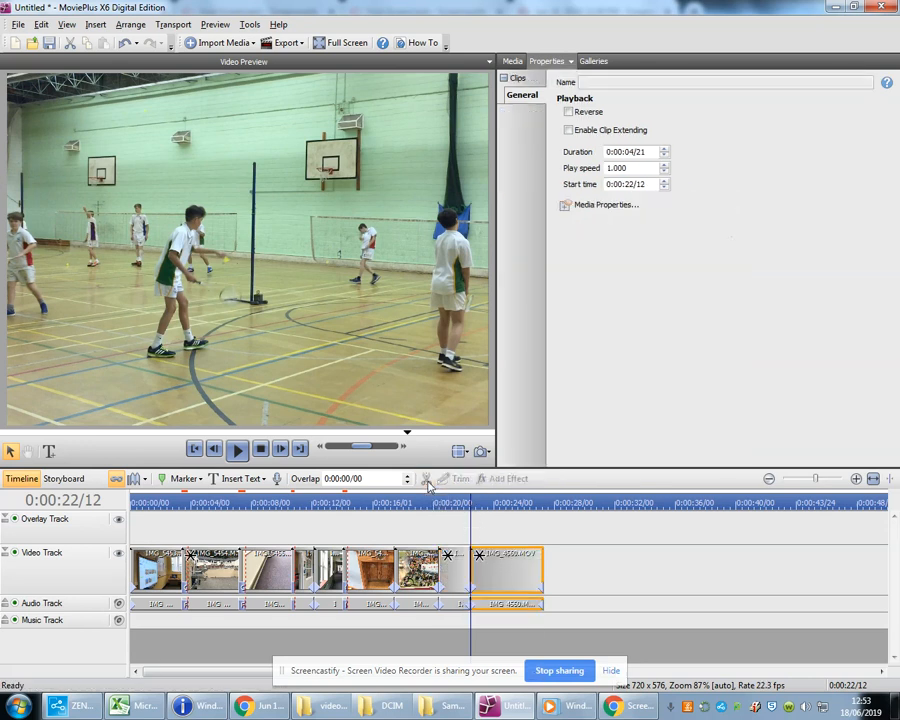
# Add a Pan & Zoom to the first part of IMG_4560.MOV with the start frame shrunk onto the foreground player's racket, and play it.
pyautogui.click(460, 578)
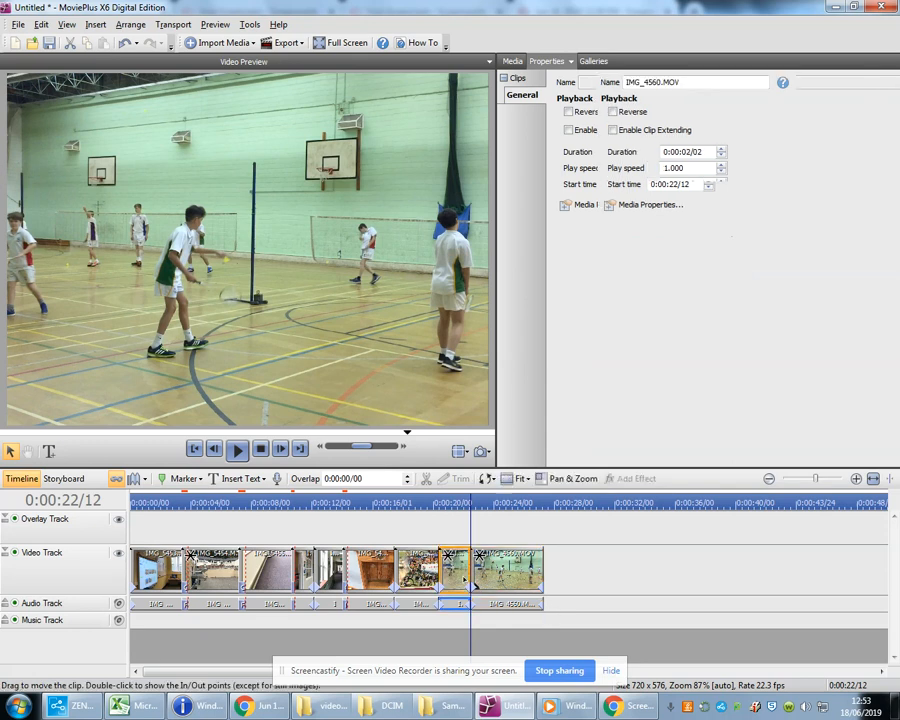
pyautogui.click(563, 483)
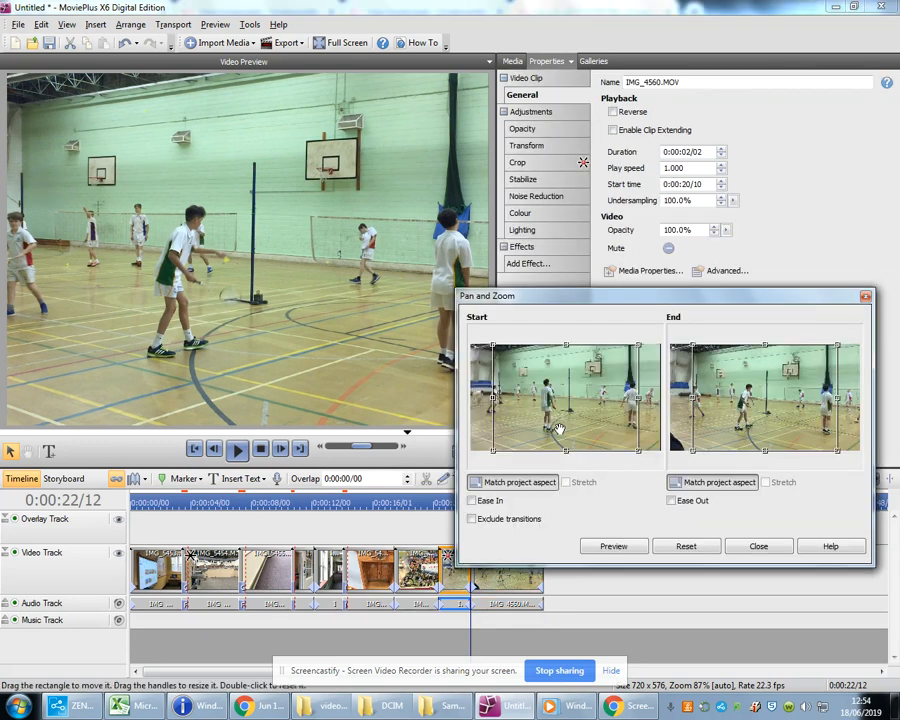
pyautogui.moveTo(638, 451); pyautogui.dragTo(553, 415)
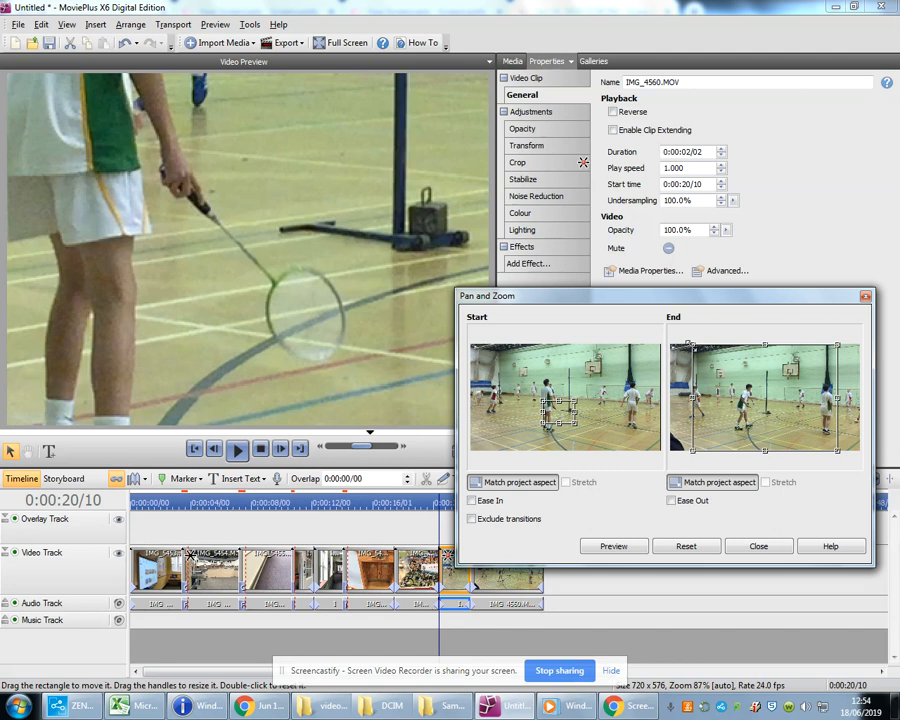
pyautogui.click(756, 546)
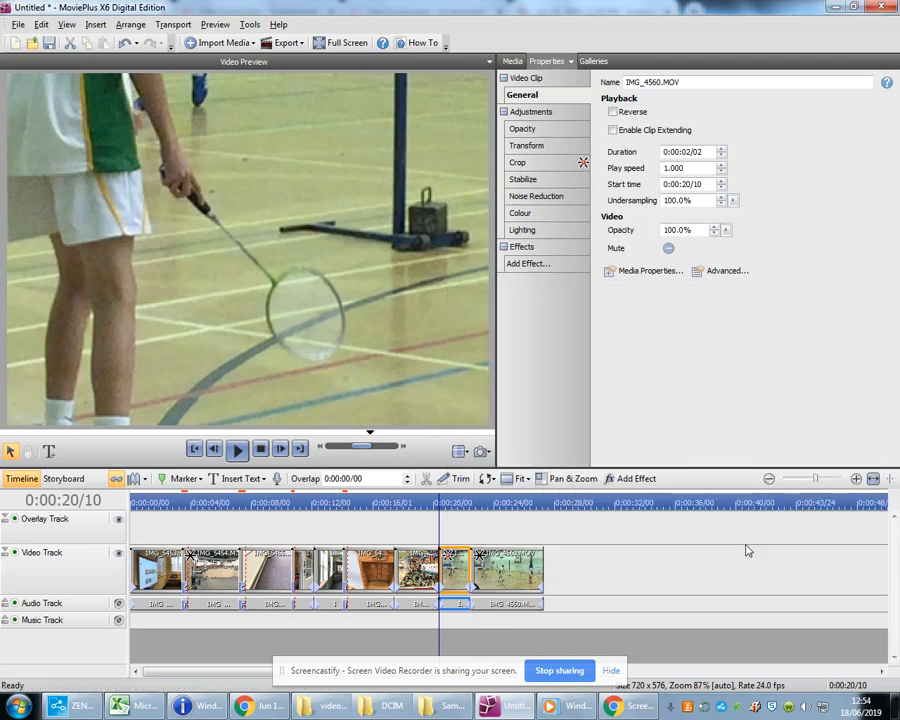
pyautogui.click(238, 451)
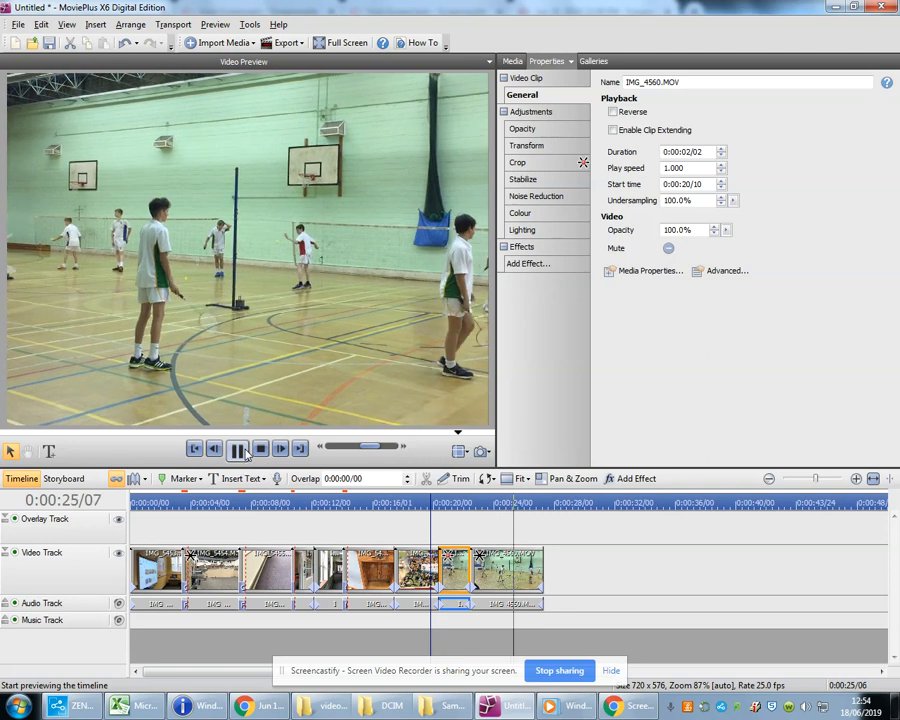
pyautogui.click(238, 451)
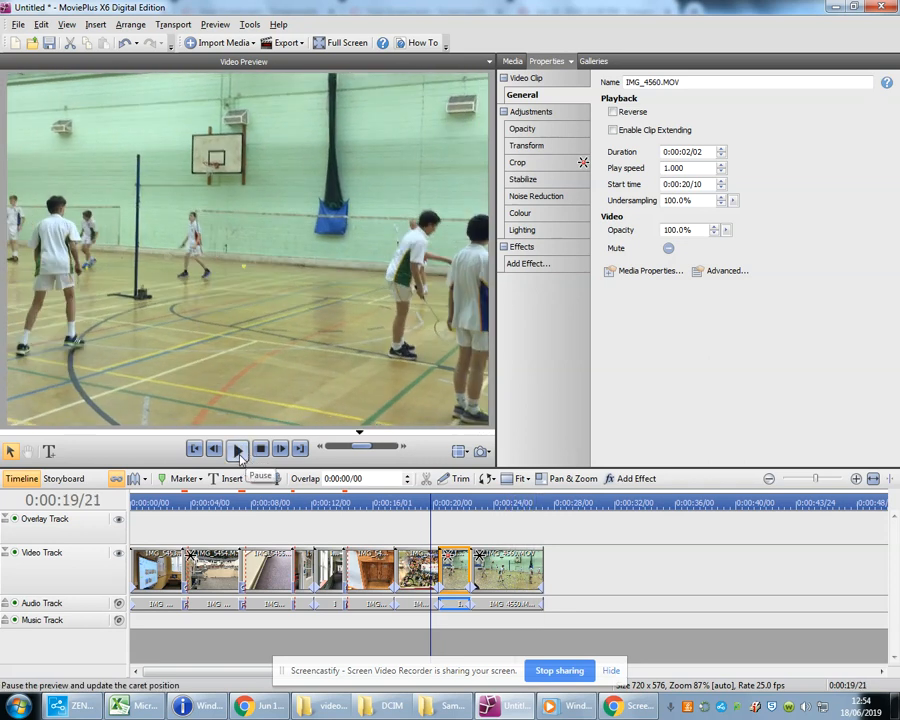